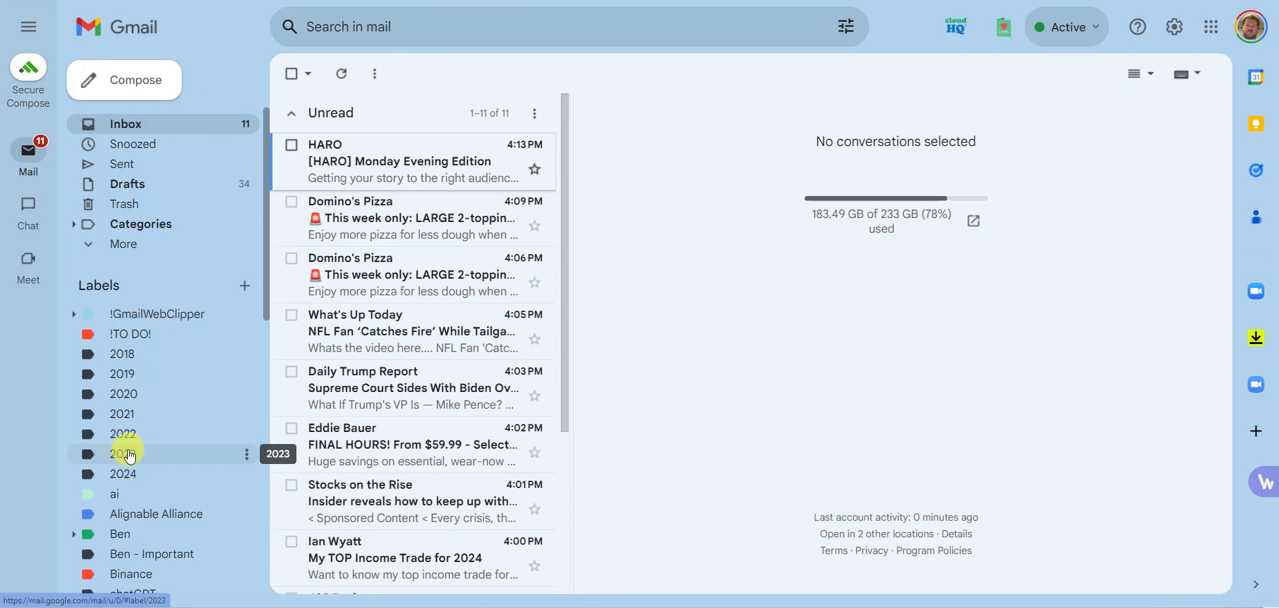
Search the mail for messages dated within 2023, using before:2024/01/01 after:2023/01/01
click(131, 456)
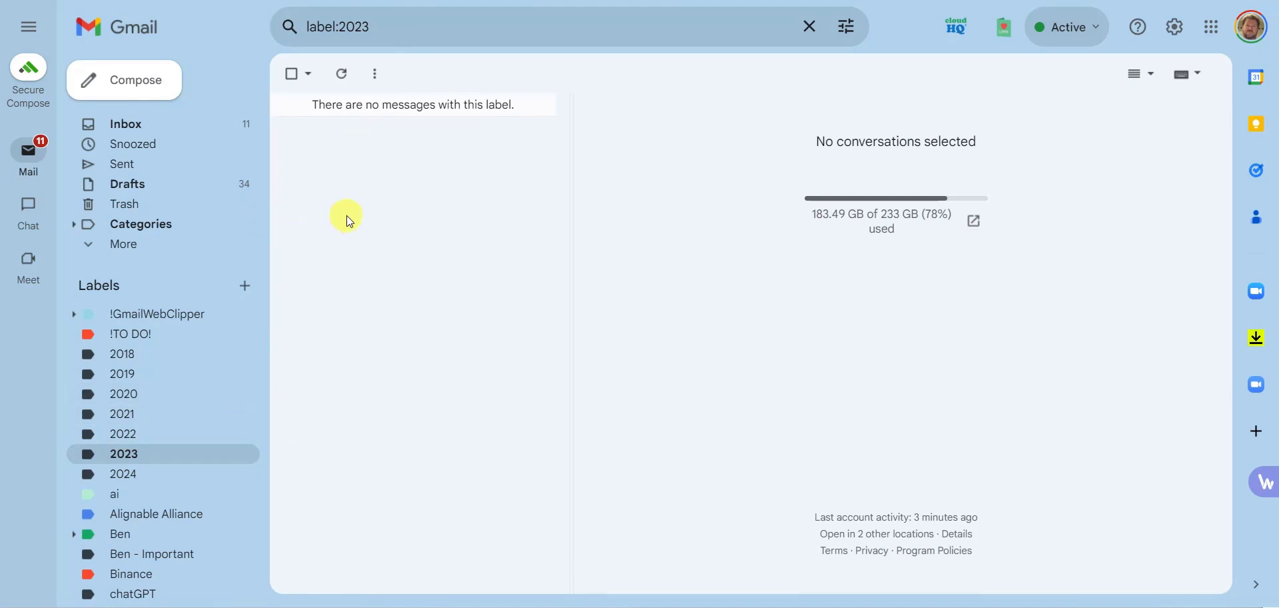
click(394, 27)
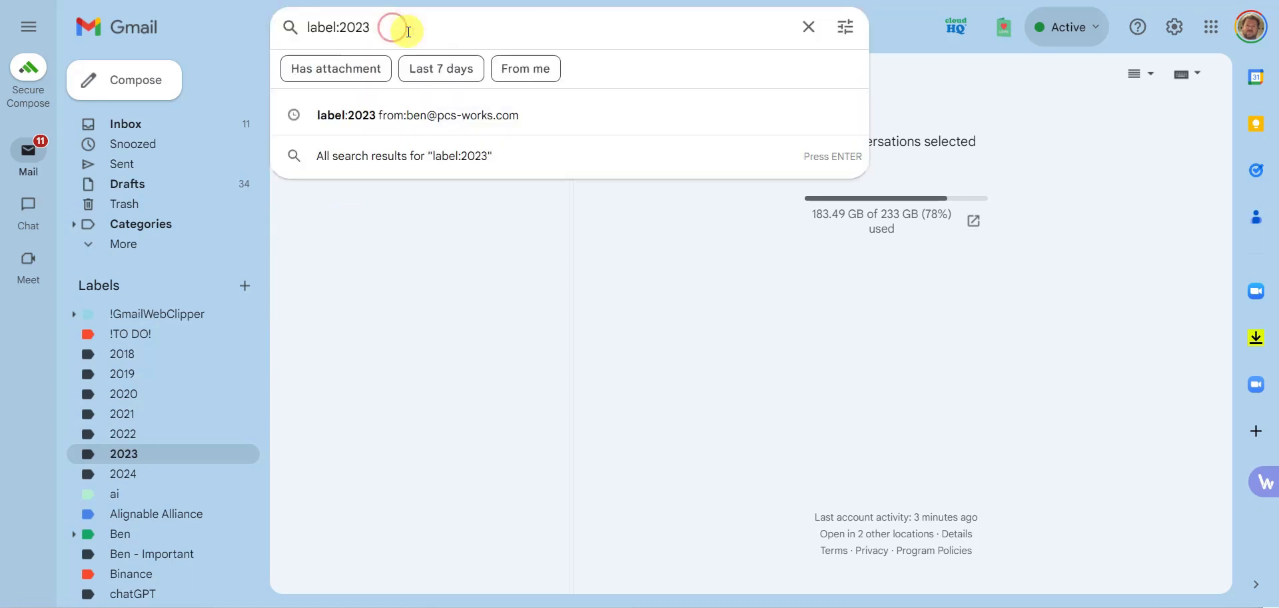
drag(388, 26, 251, 19)
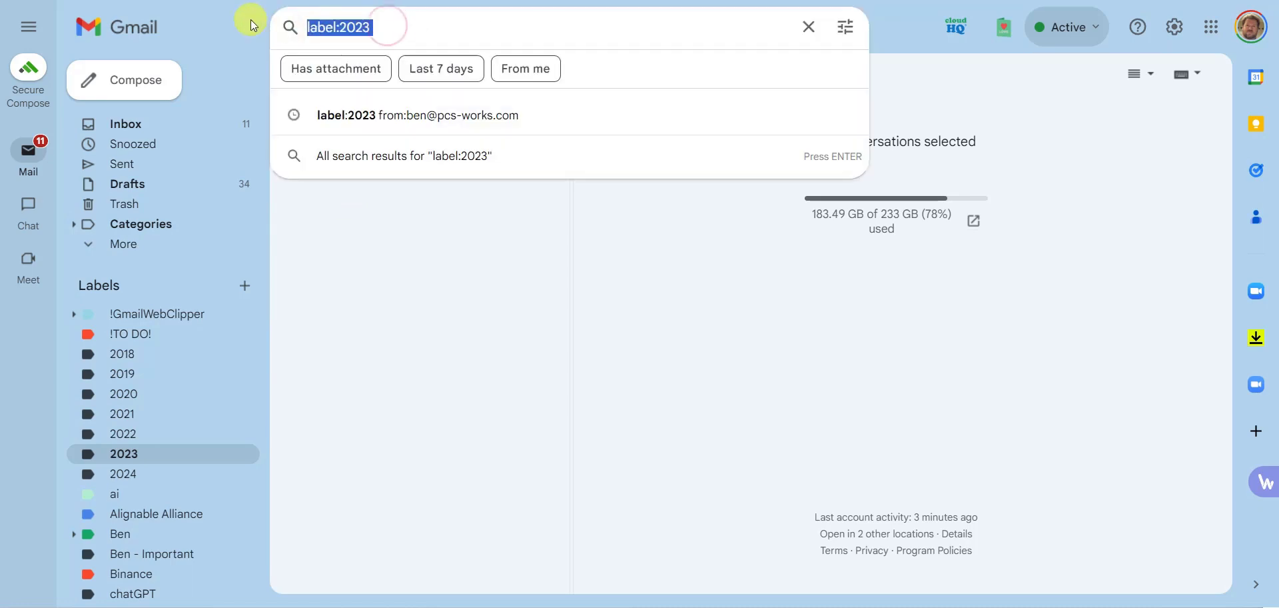
text(before)
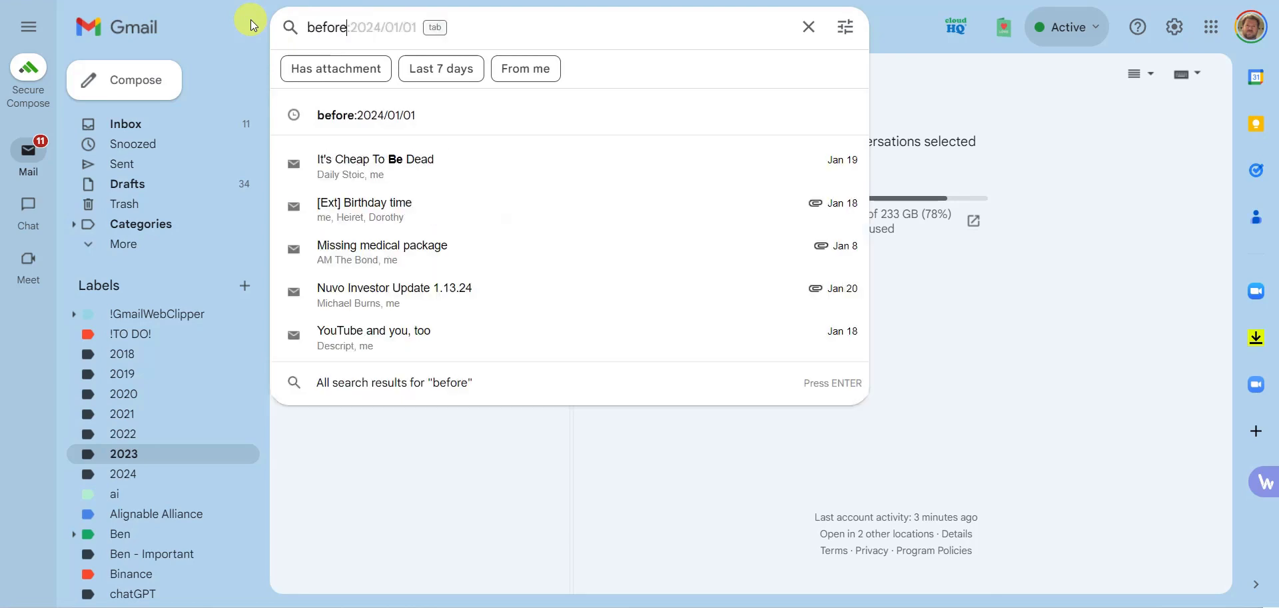
text(:)
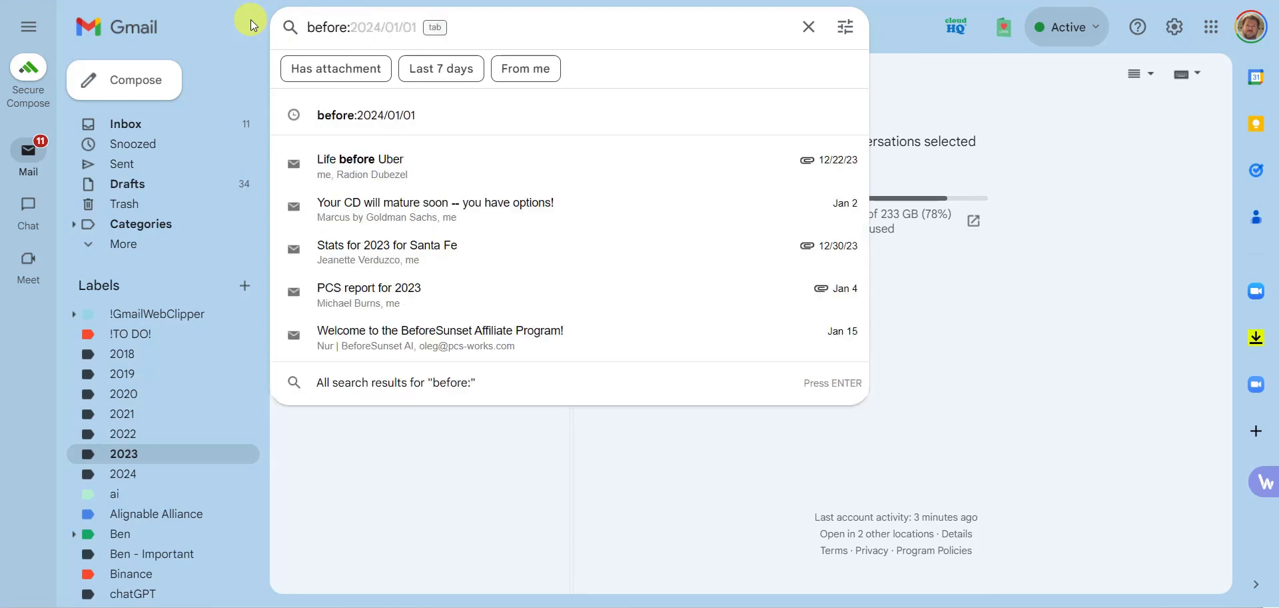
text(2024/01/01)
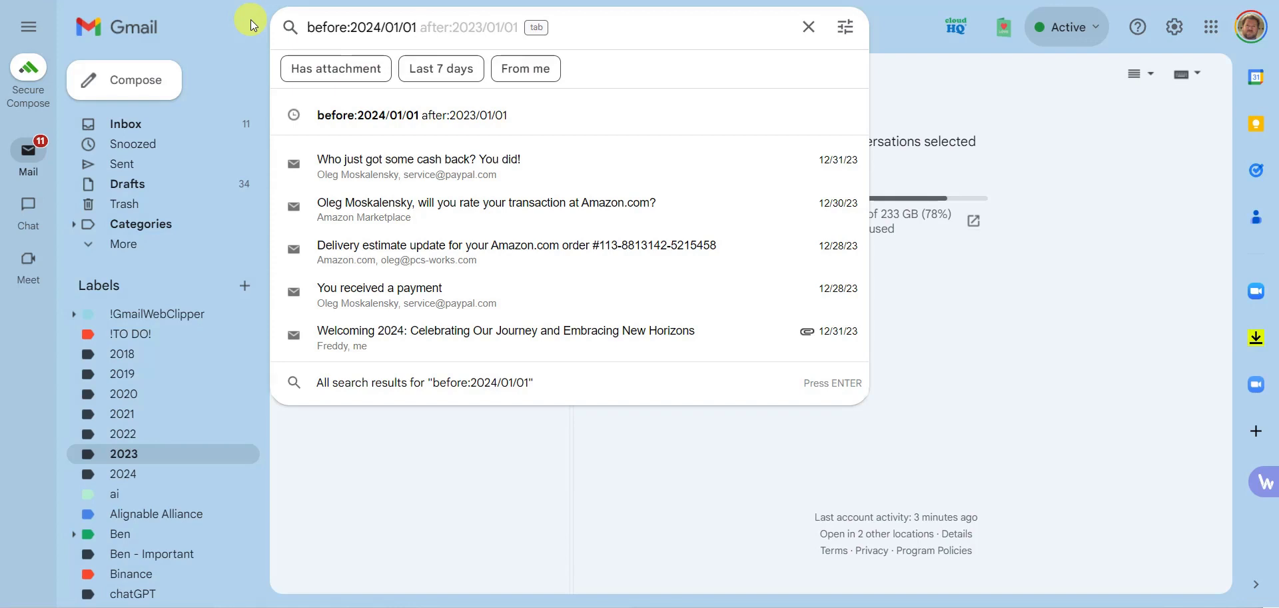
text(after:)
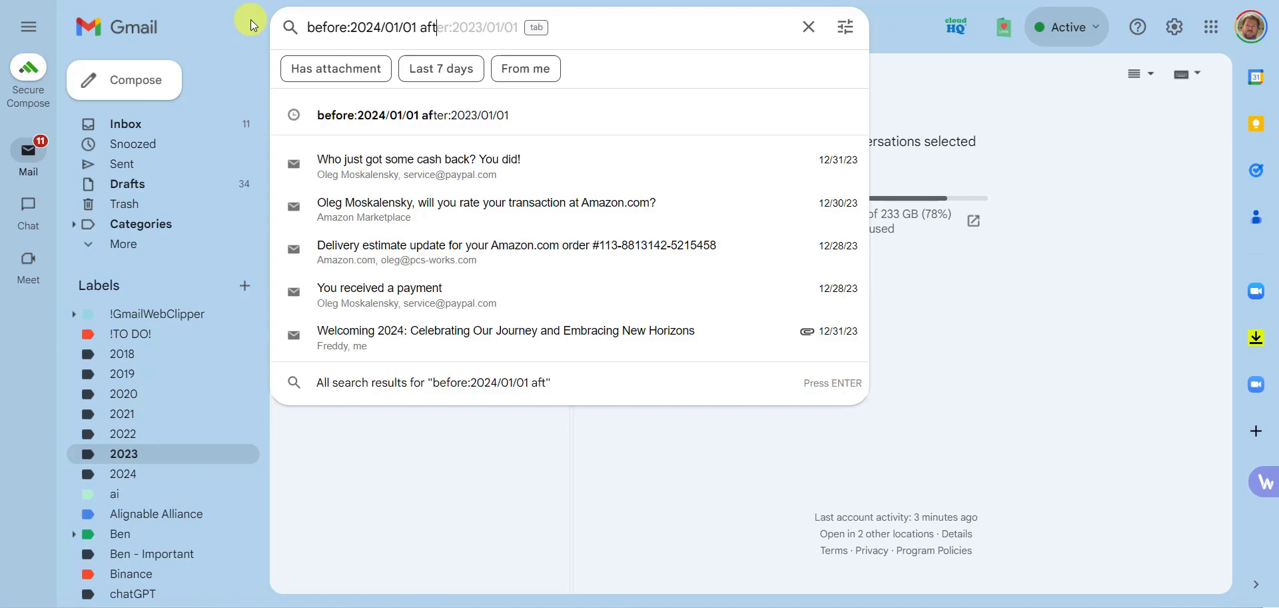
text(2023/01/01)
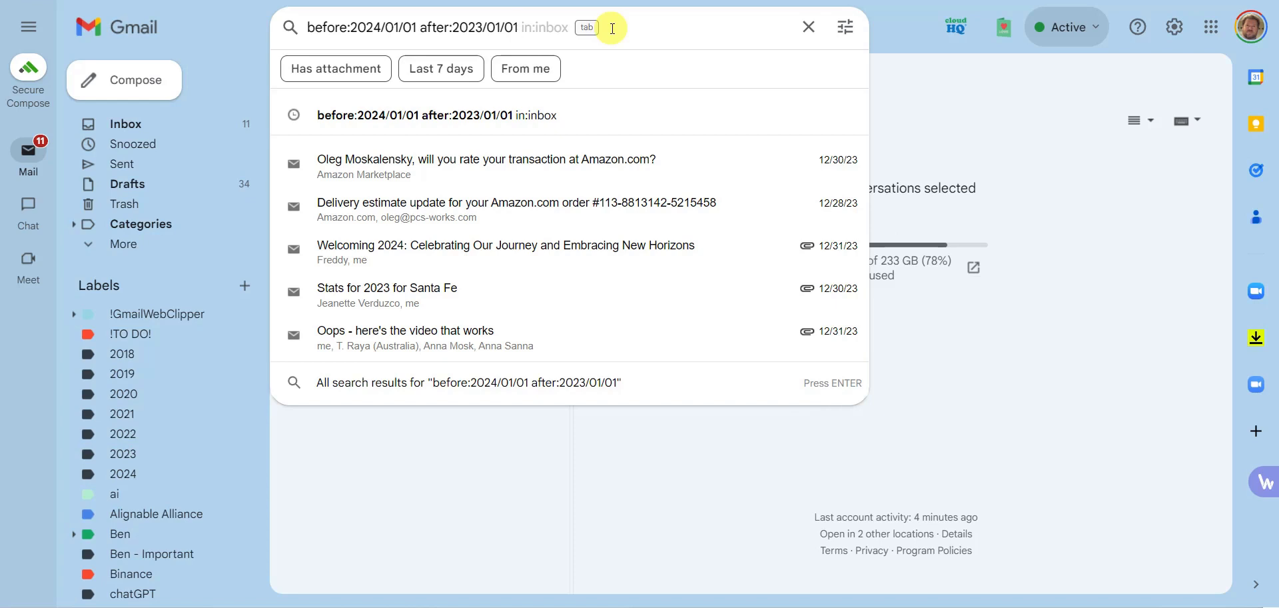
key(Return)
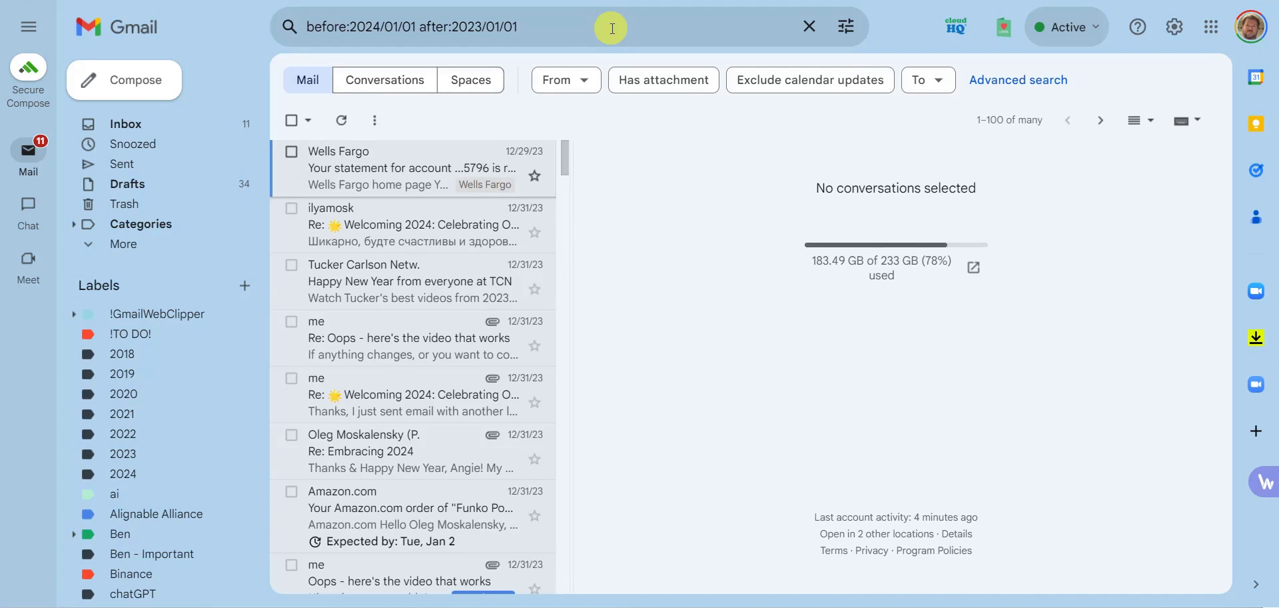
Apply the existing 2023 label to all messages that match the search, not just those on the page
click(292, 121)
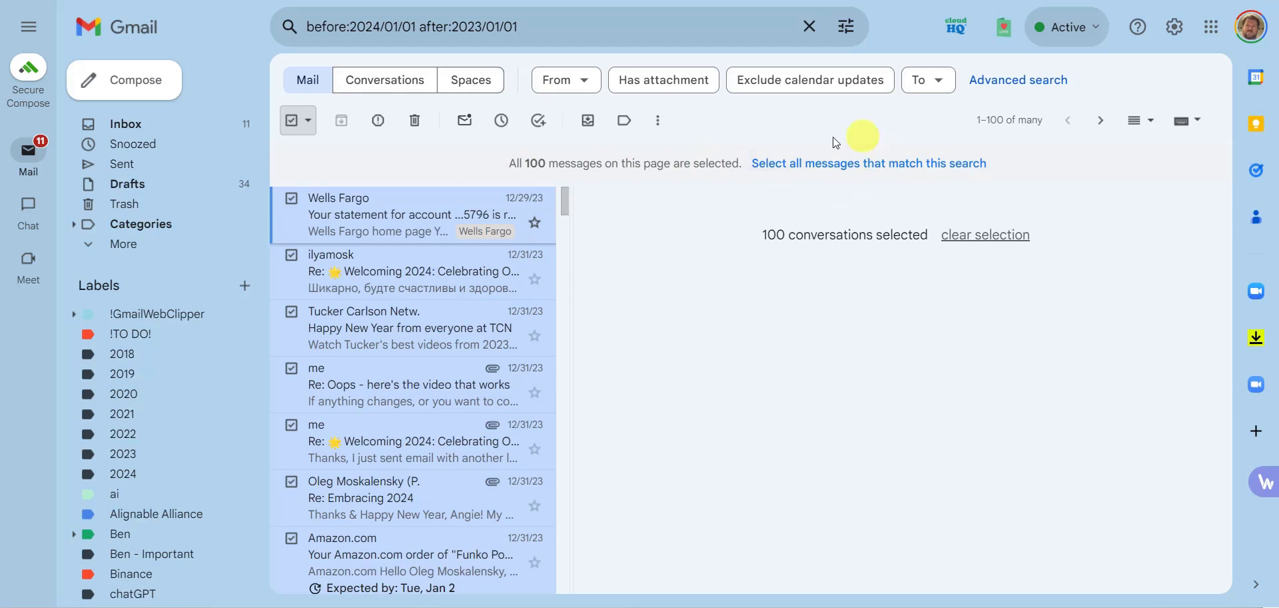
click(869, 167)
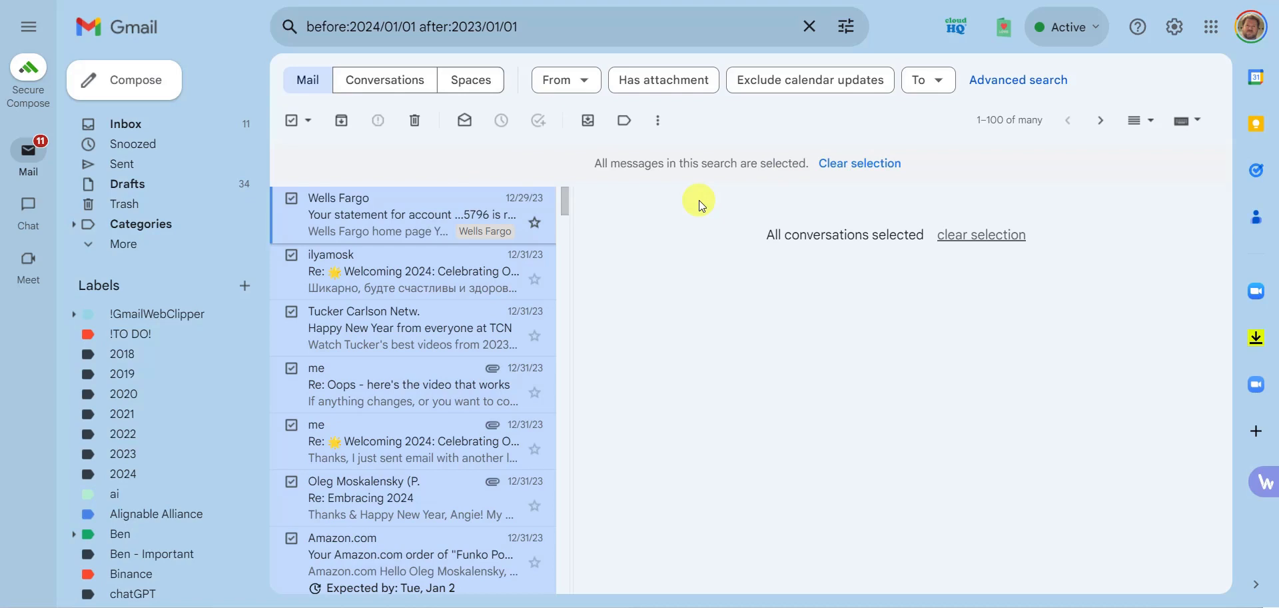
click(625, 128)
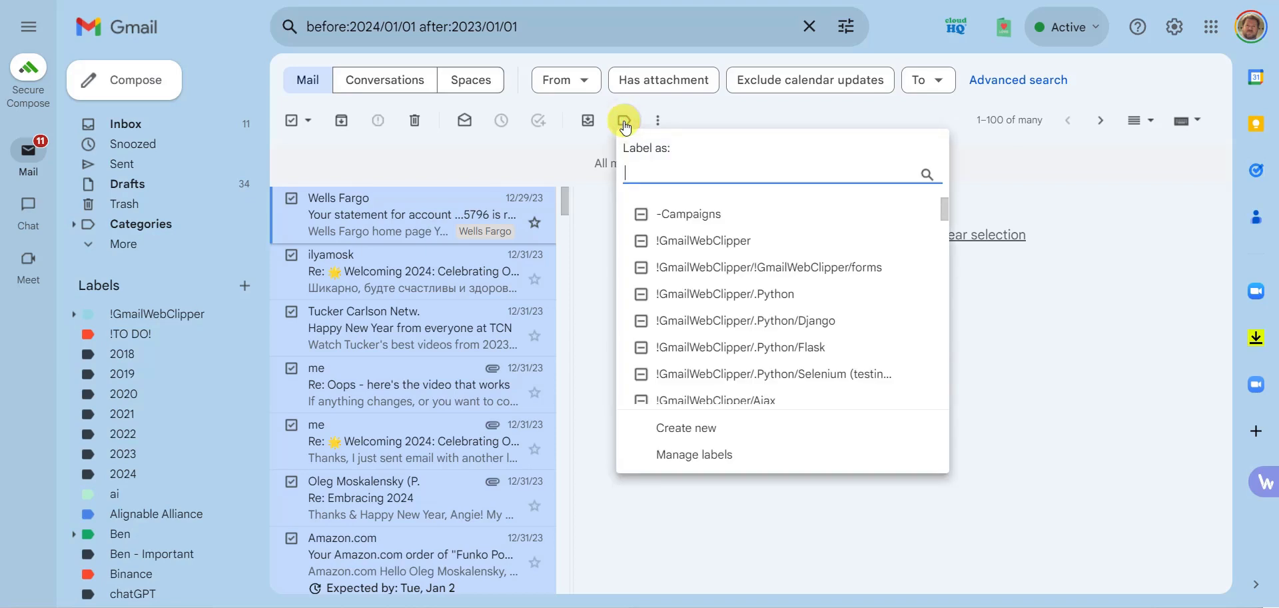
scroll(737, 266, down, 6)
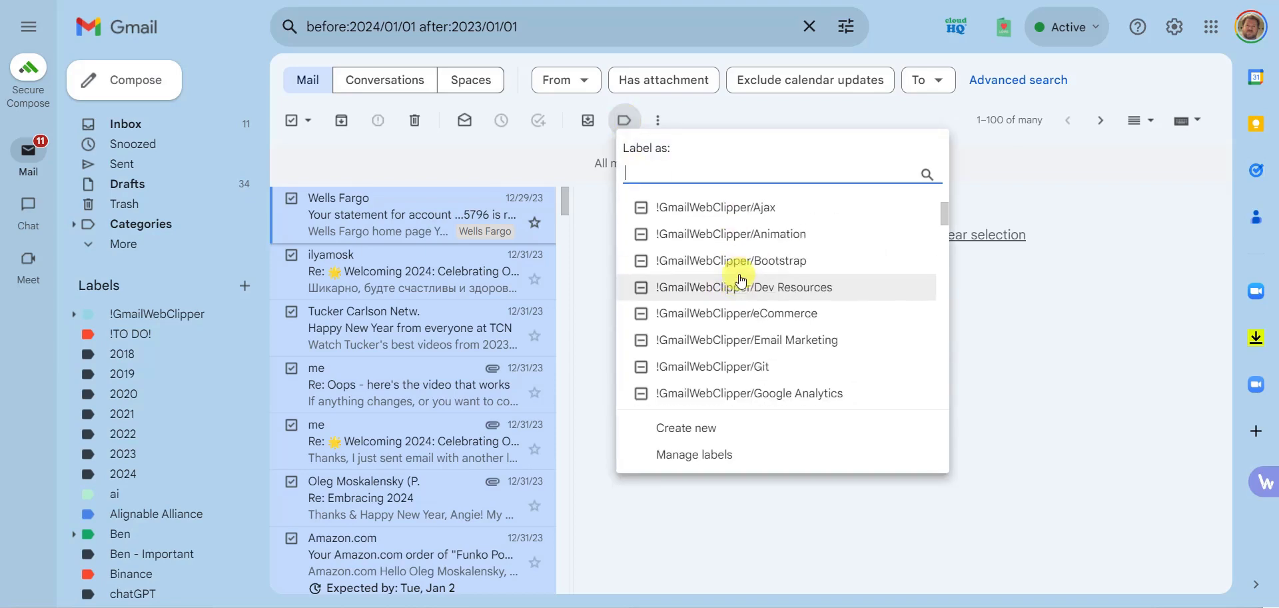
scroll(738, 280, down, 10)
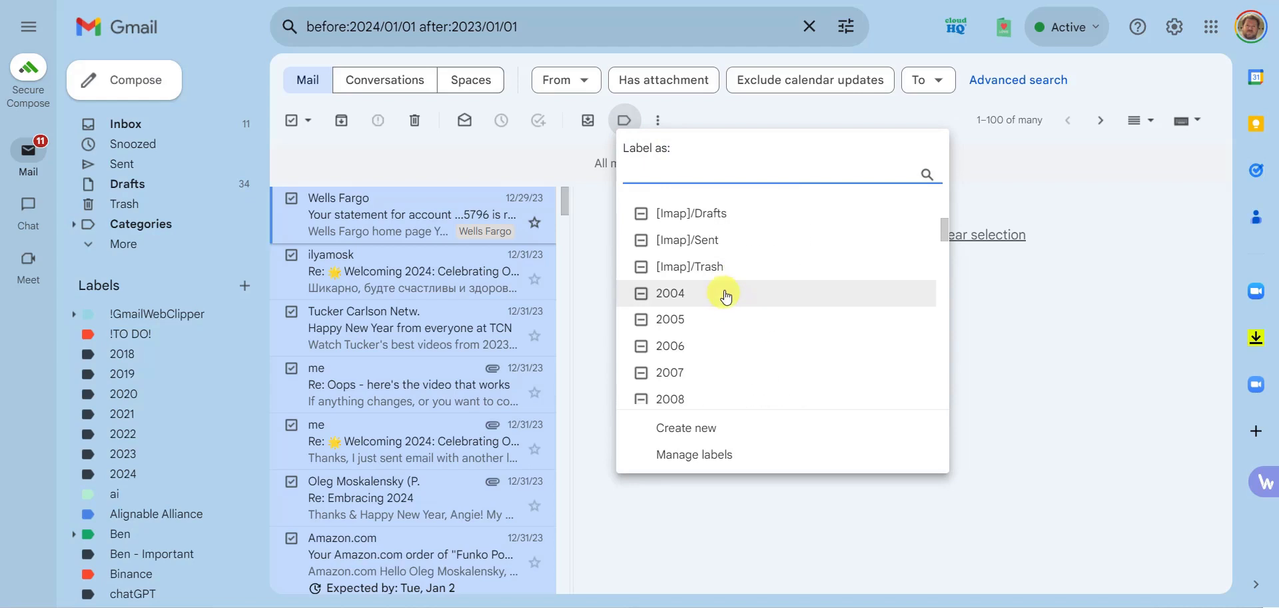
scroll(711, 325, down, 5)
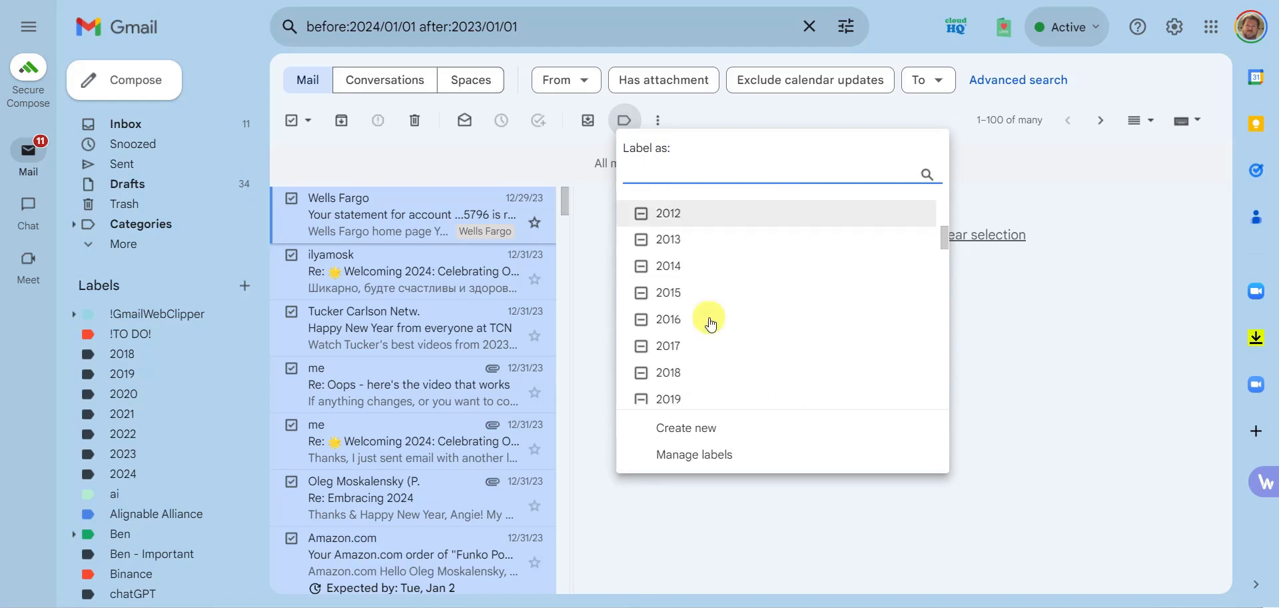
scroll(709, 324, down, 1)
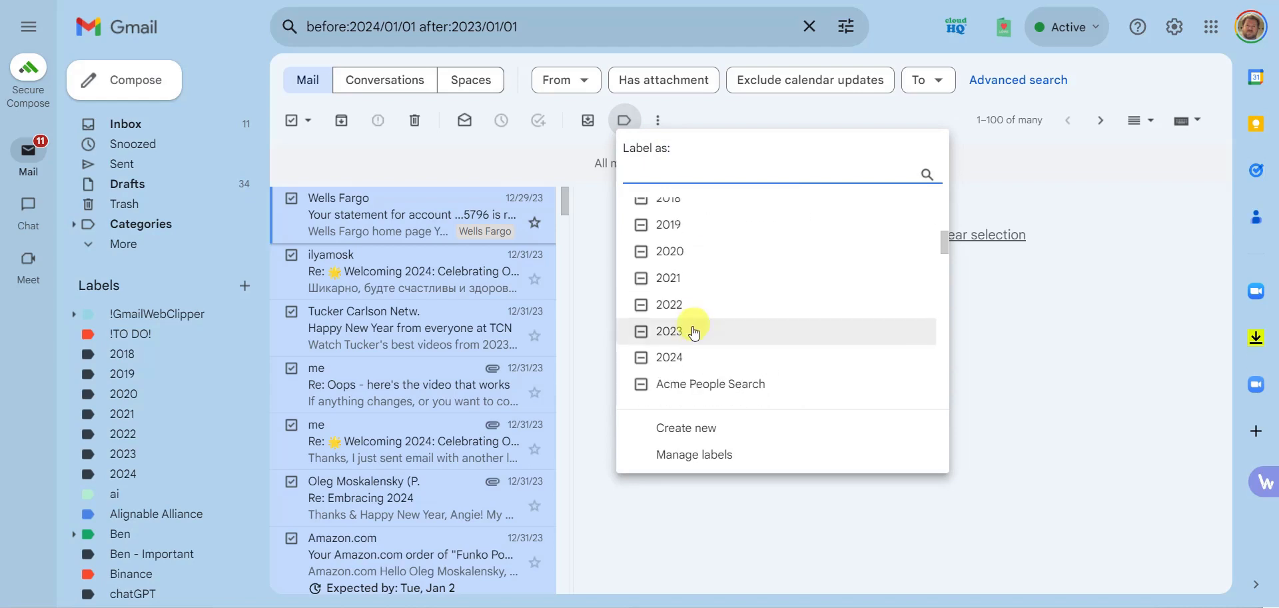
click(678, 335)
click(677, 335)
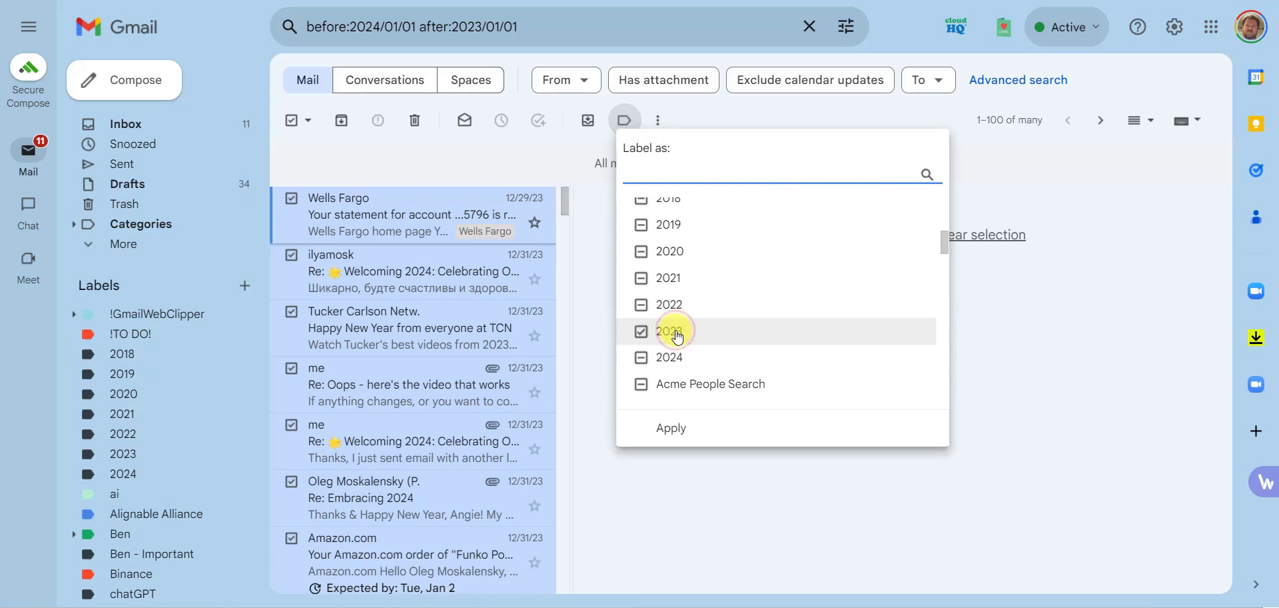
click(669, 427)
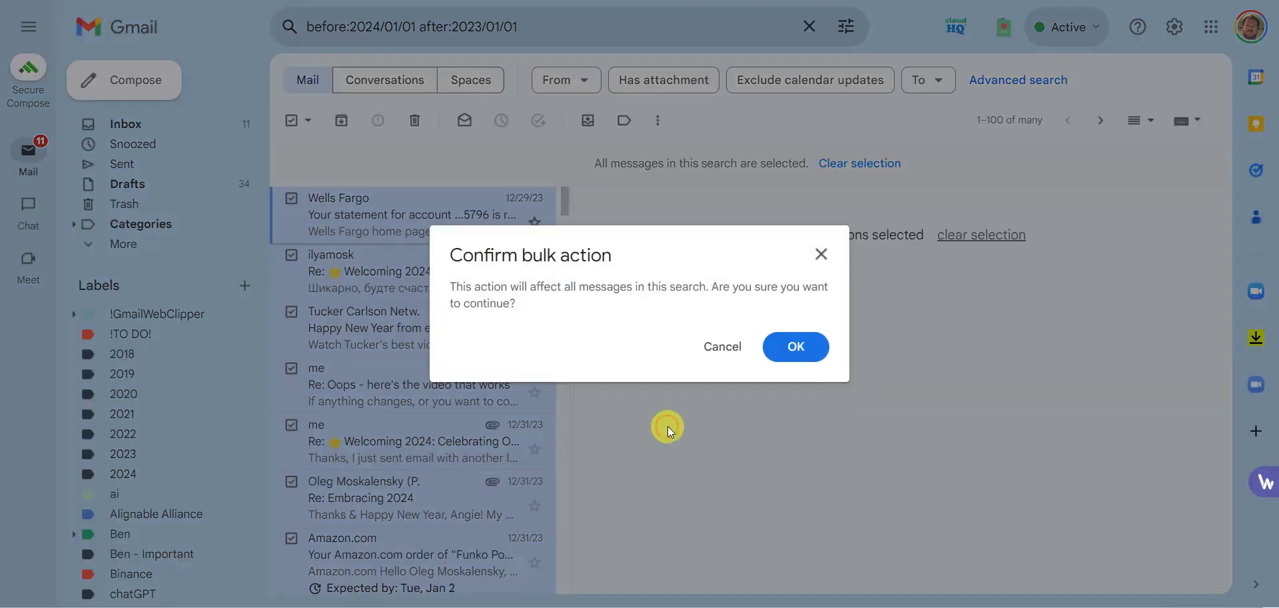
click(797, 348)
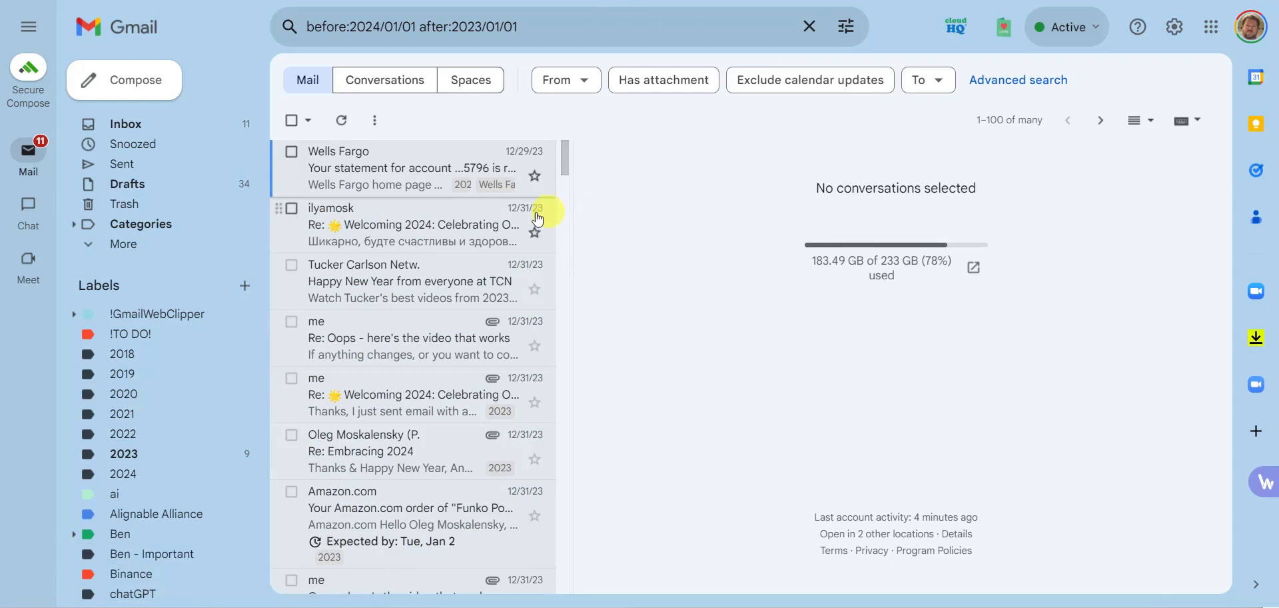
Archive all messages that match the 2023 date search, leaving none selected
click(292, 120)
click(830, 166)
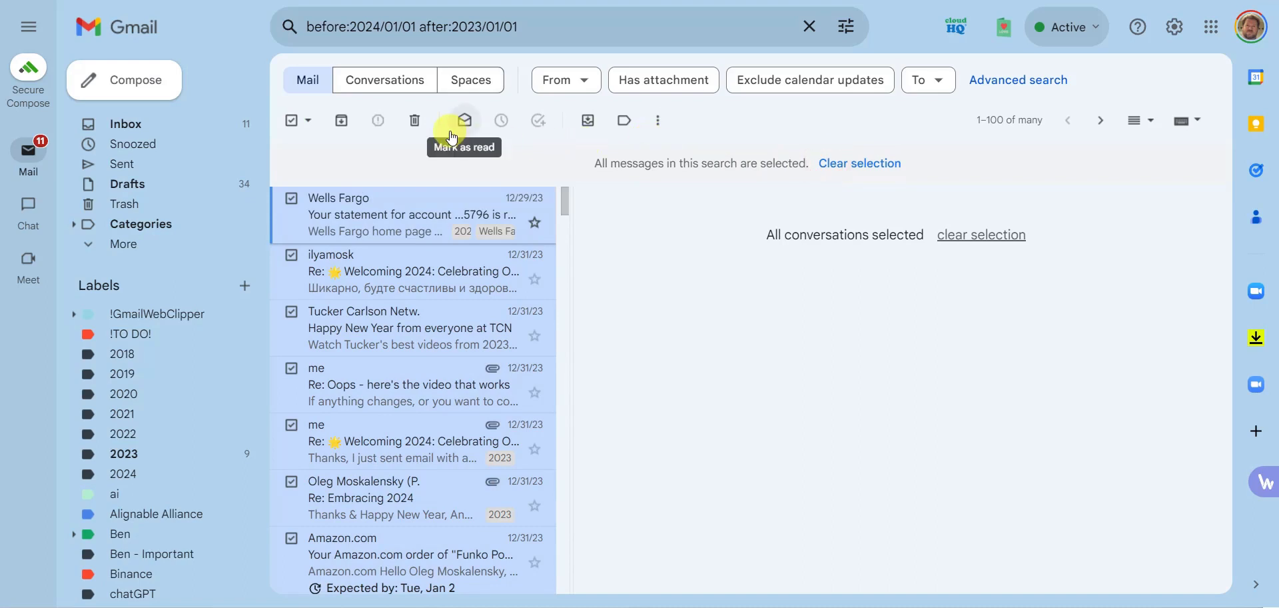
click(341, 124)
click(806, 360)
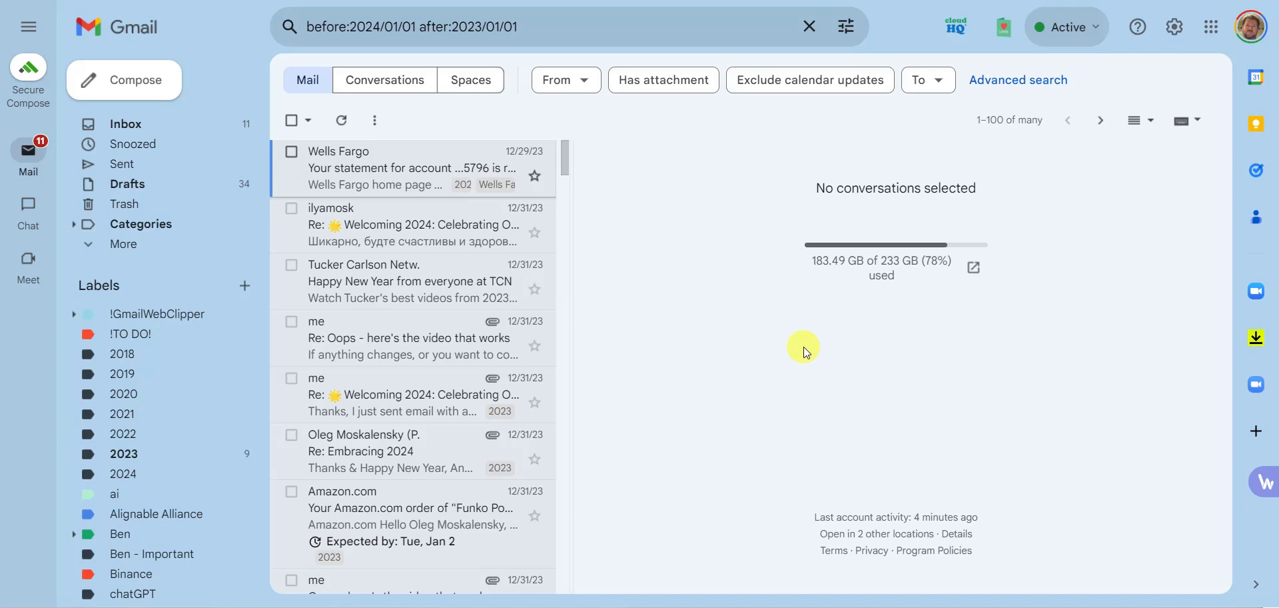
click(292, 120)
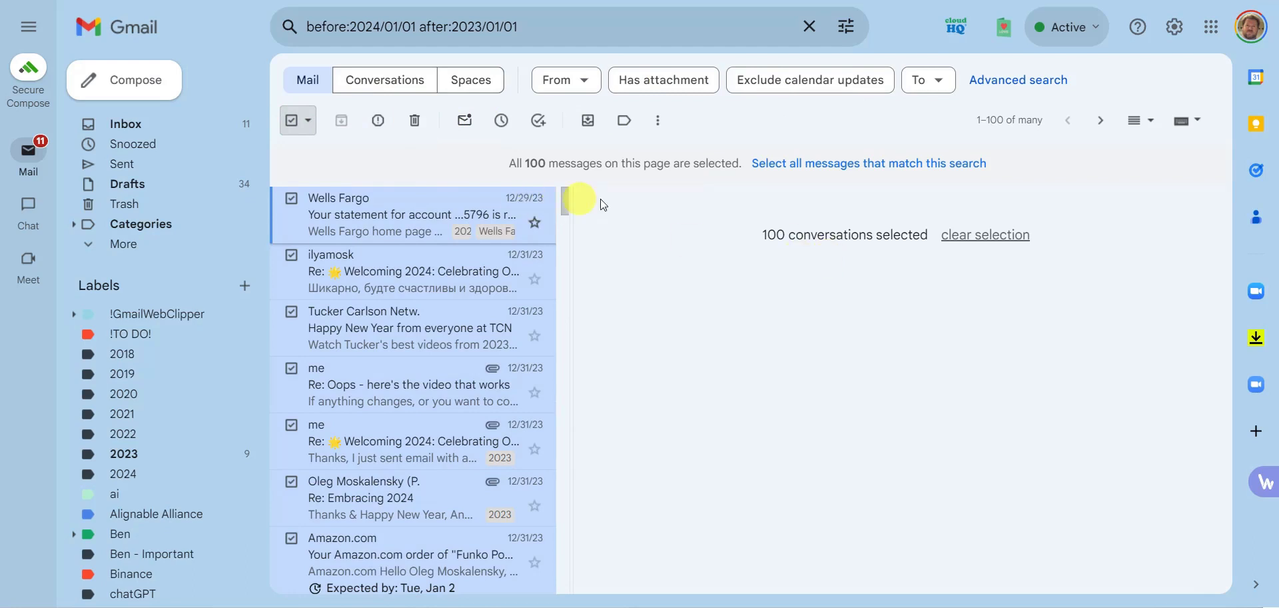
click(291, 120)
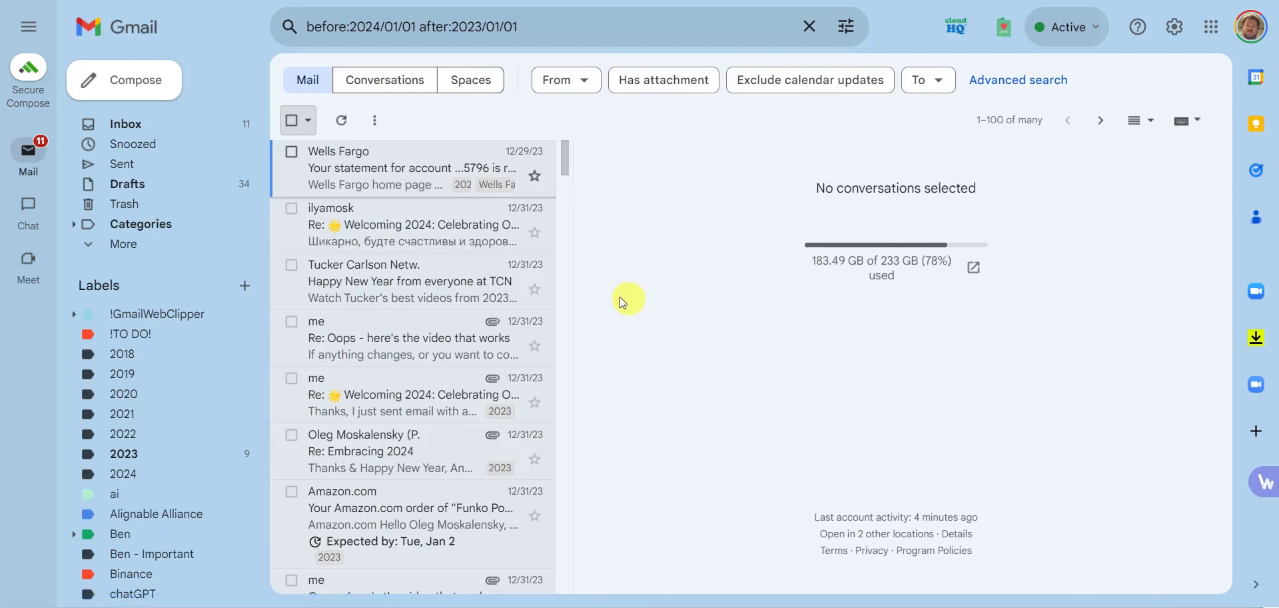
Star "Happy New Year from everyone at TCN", the own "Welcoming 2024" reply with the 2023 label, and the Amazon.com Funko Pop order message
click(535, 290)
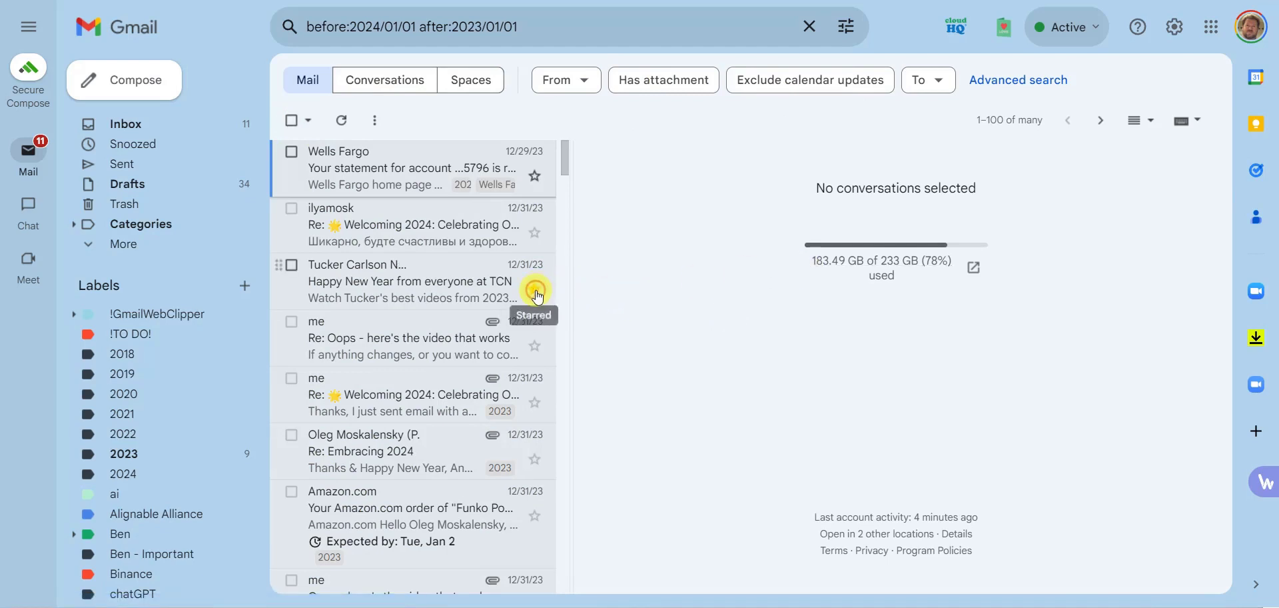
click(535, 403)
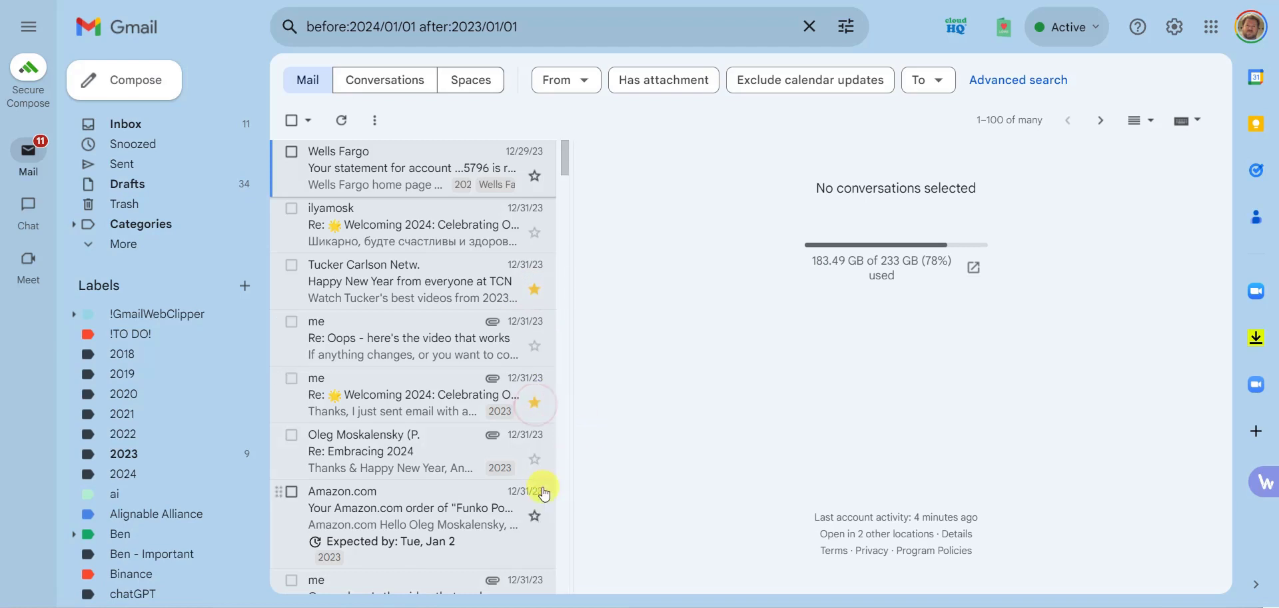
click(536, 518)
Cycle through the available star types on the second message in the results, ending with it unstarred
click(536, 235)
click(536, 234)
click(536, 235)
click(538, 236)
click(537, 236)
click(536, 236)
Select all messages that match the date search, and clear the search query
click(294, 127)
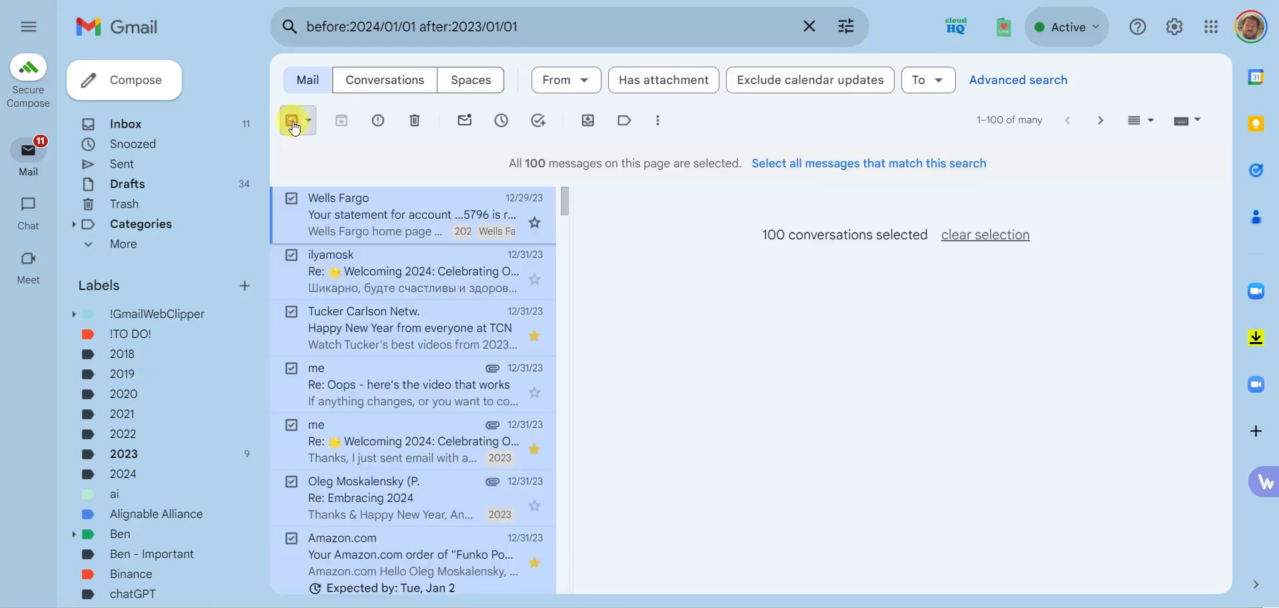
click(803, 162)
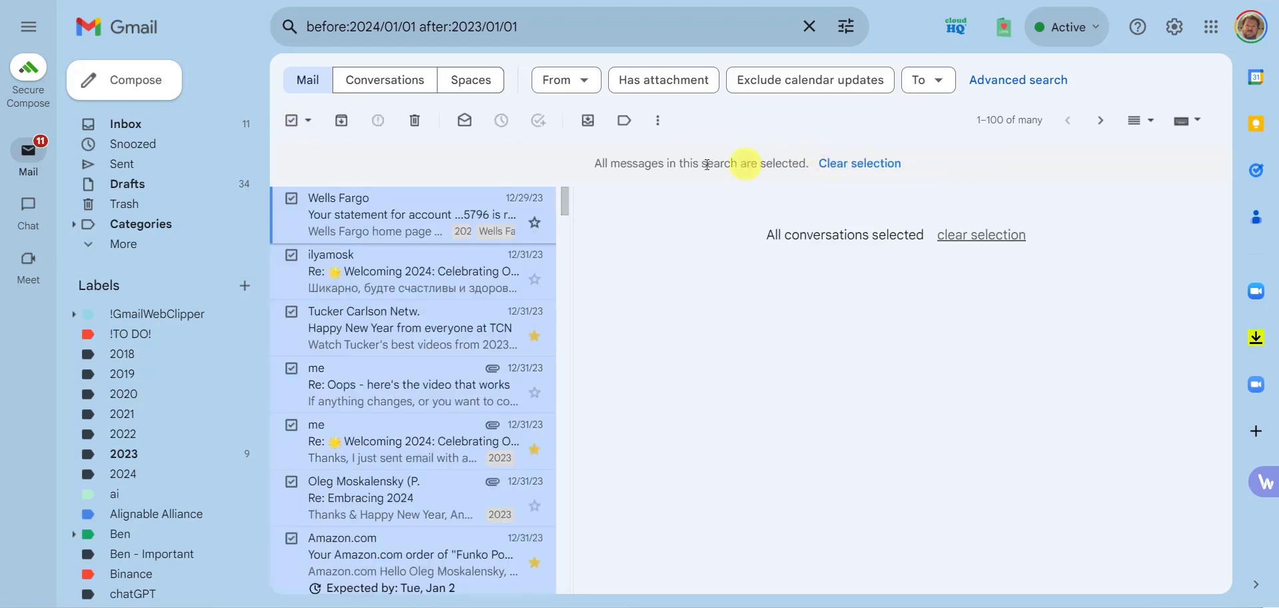
click(550, 28)
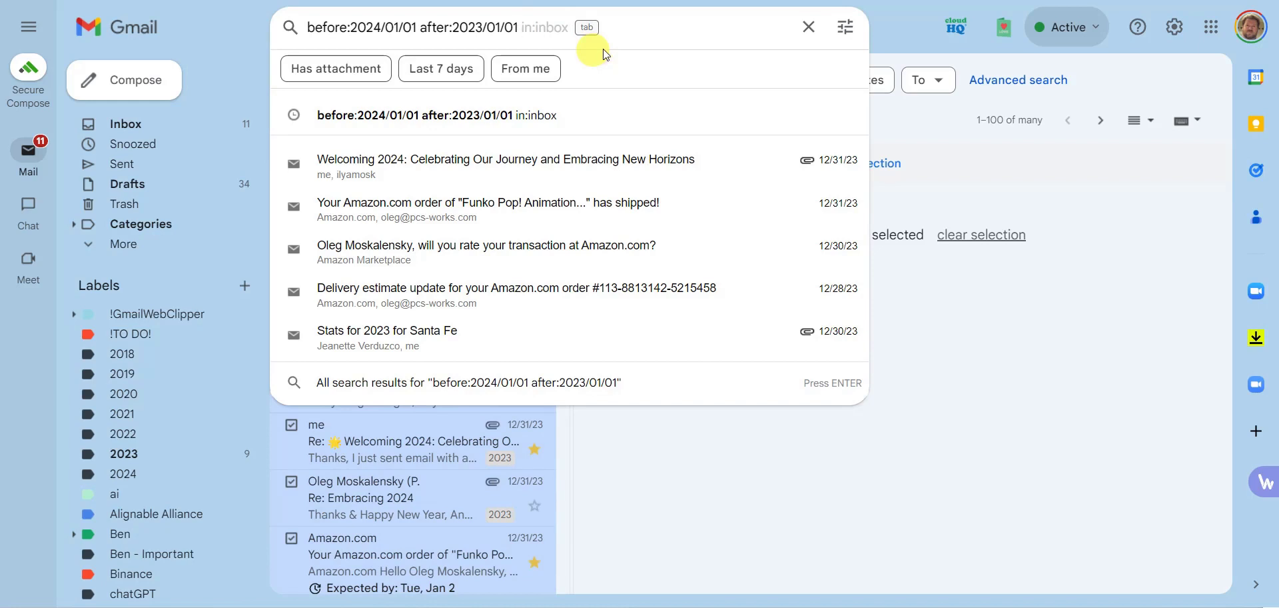
click(819, 34)
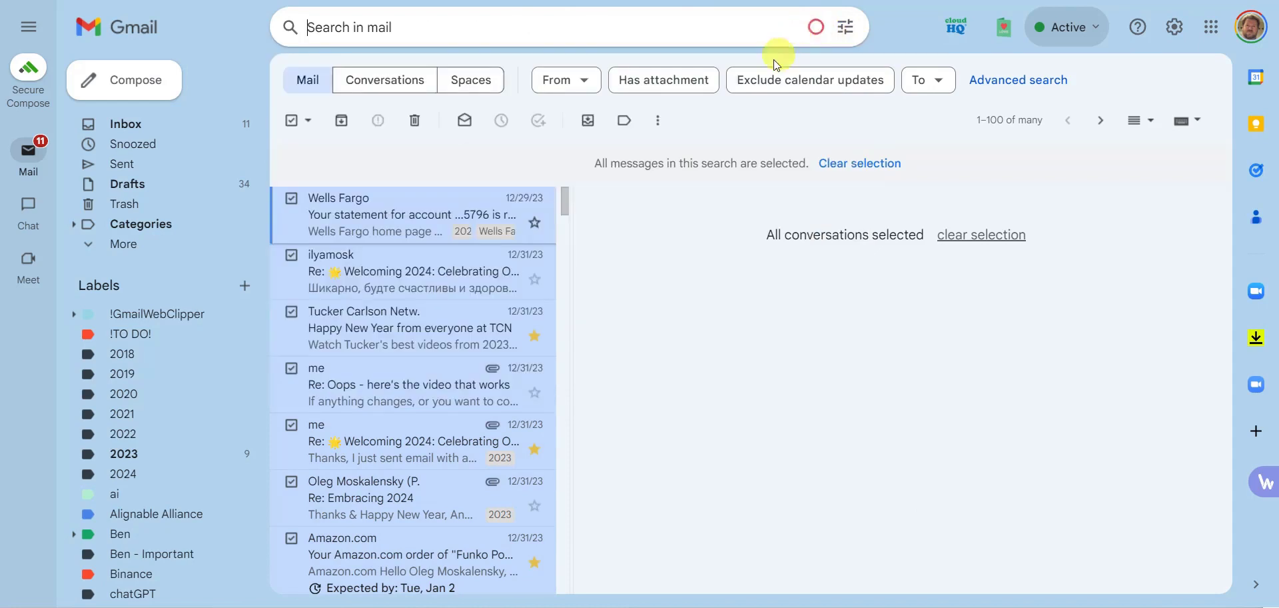
Open the 2023 label and select all messages in it, across every page
click(130, 454)
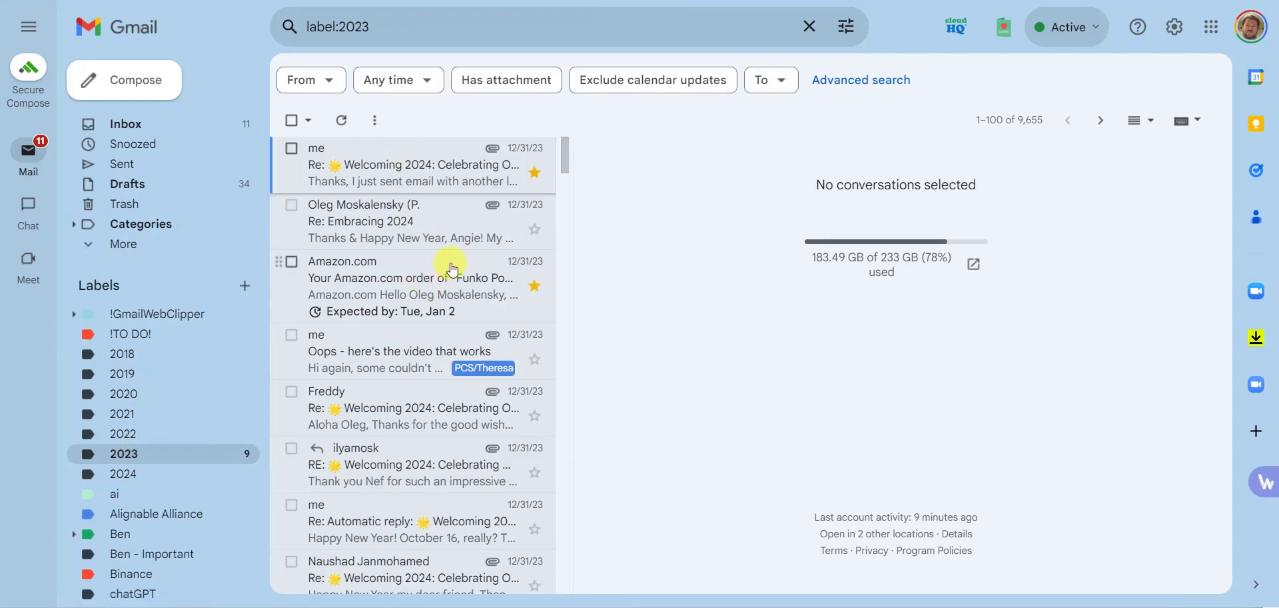
click(291, 121)
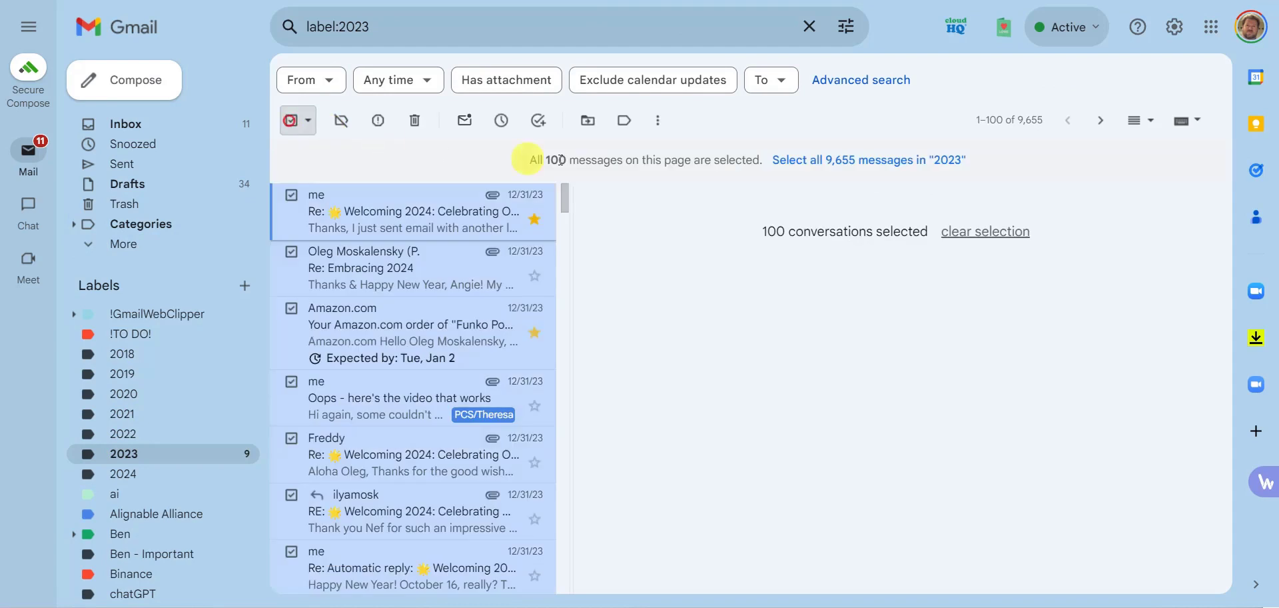
click(851, 163)
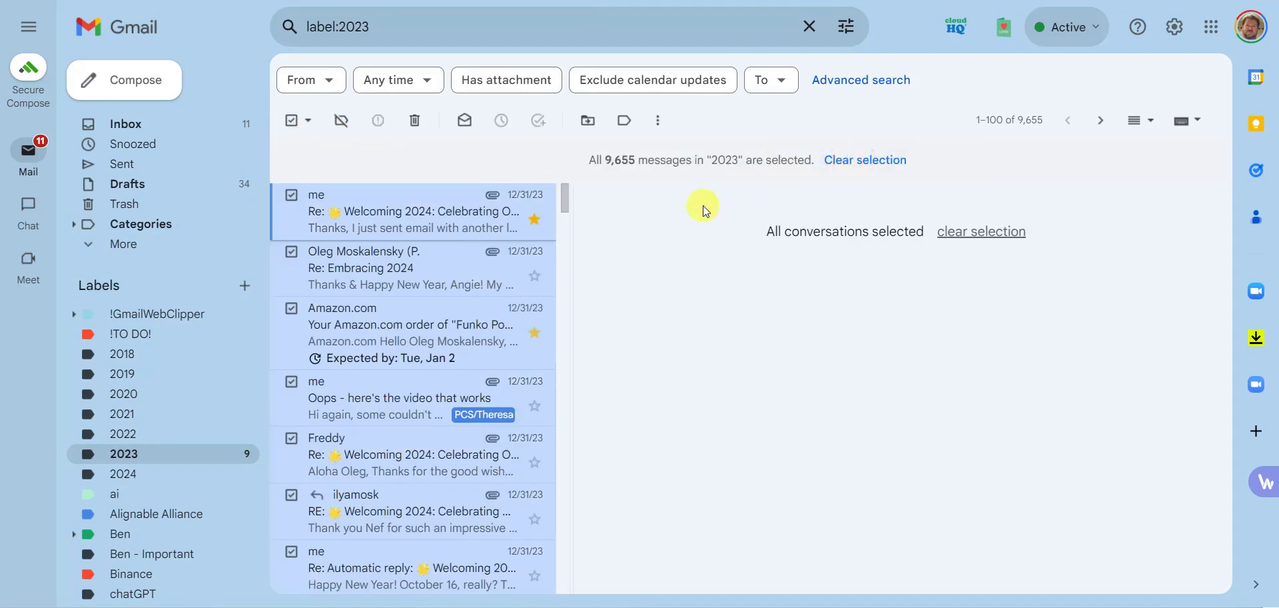
Narrow the 2023 label to starred messages with is:starred and look through the results
click(417, 27)
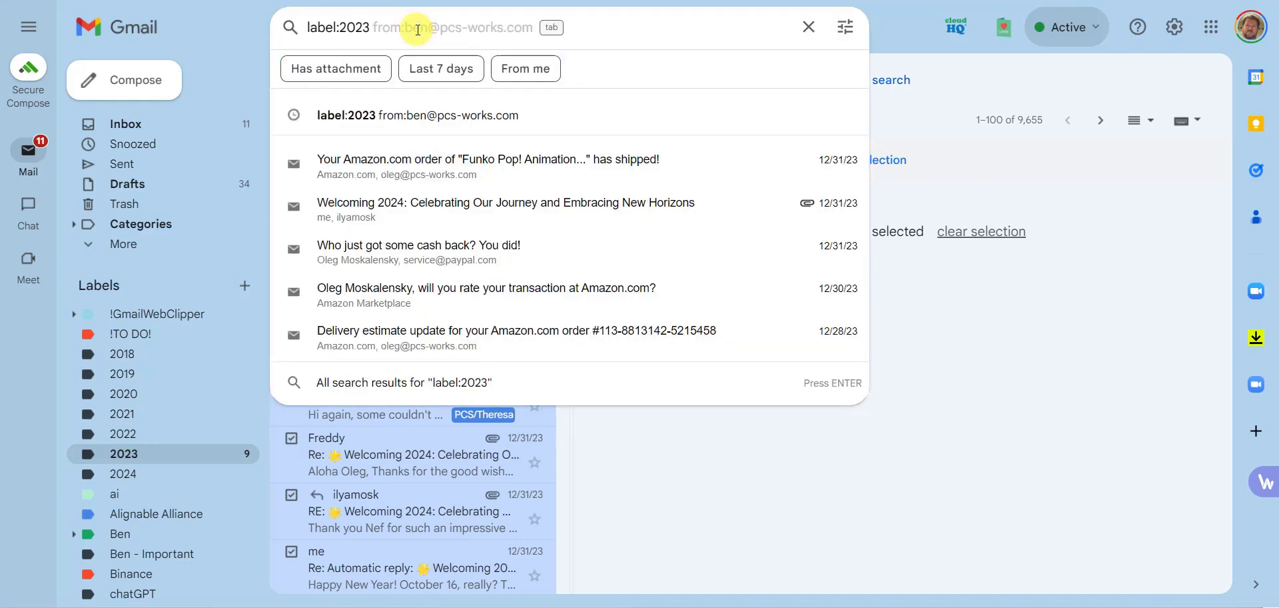
text(is:starred)
key(Return)
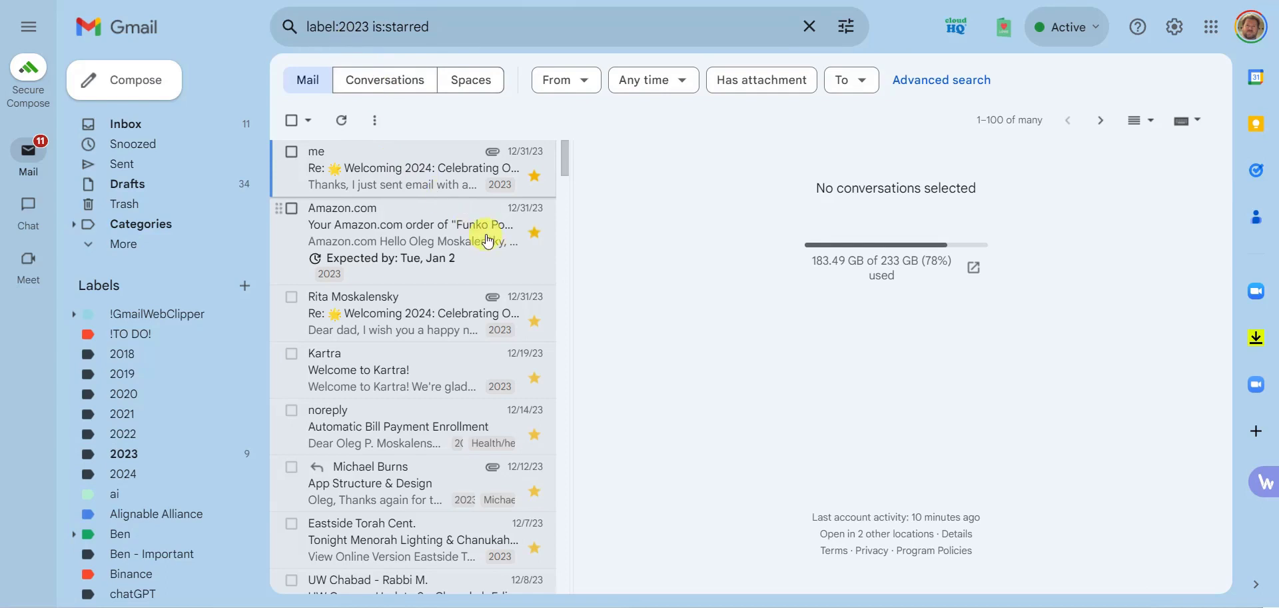
scroll(488, 241, down, 12)
scroll(483, 242, down, 20)
scroll(484, 240, down, 10)
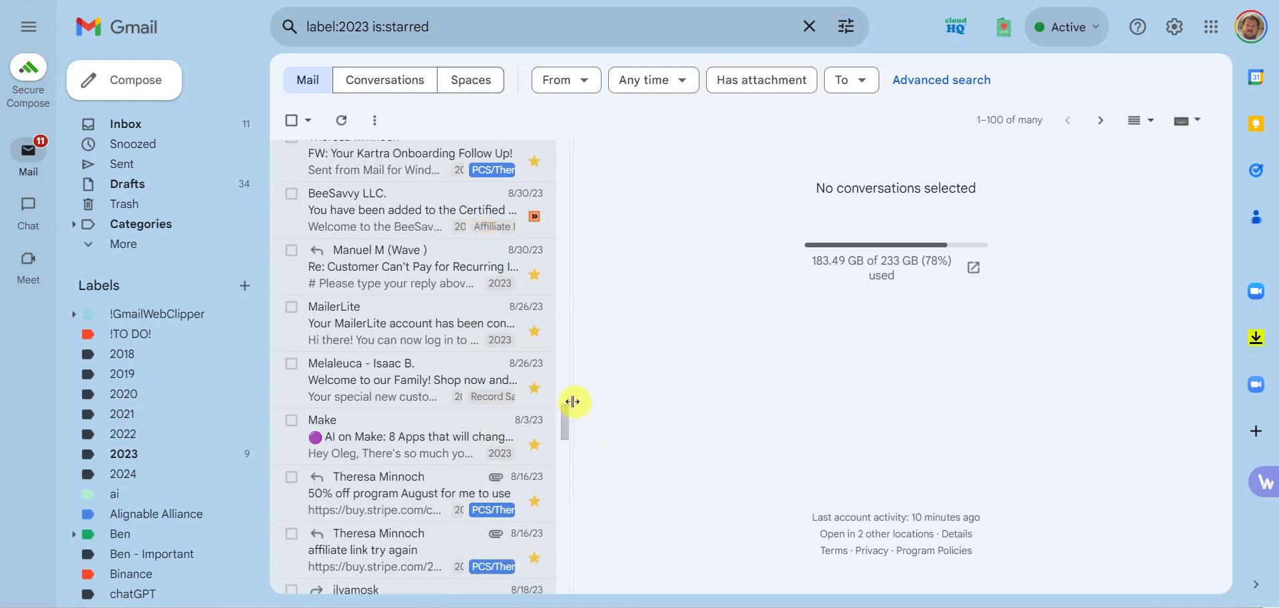
Change the search to label:2023 -is:starred to find the 2023 messages that are not starred
drag(564, 420, 580, 143)
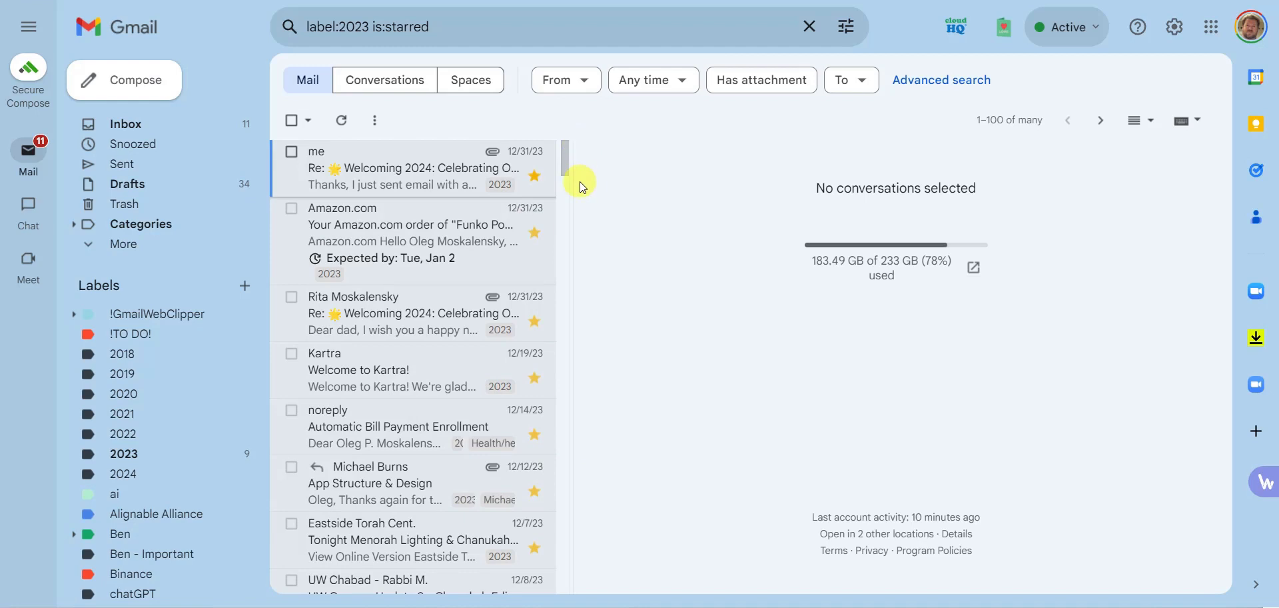
click(372, 28)
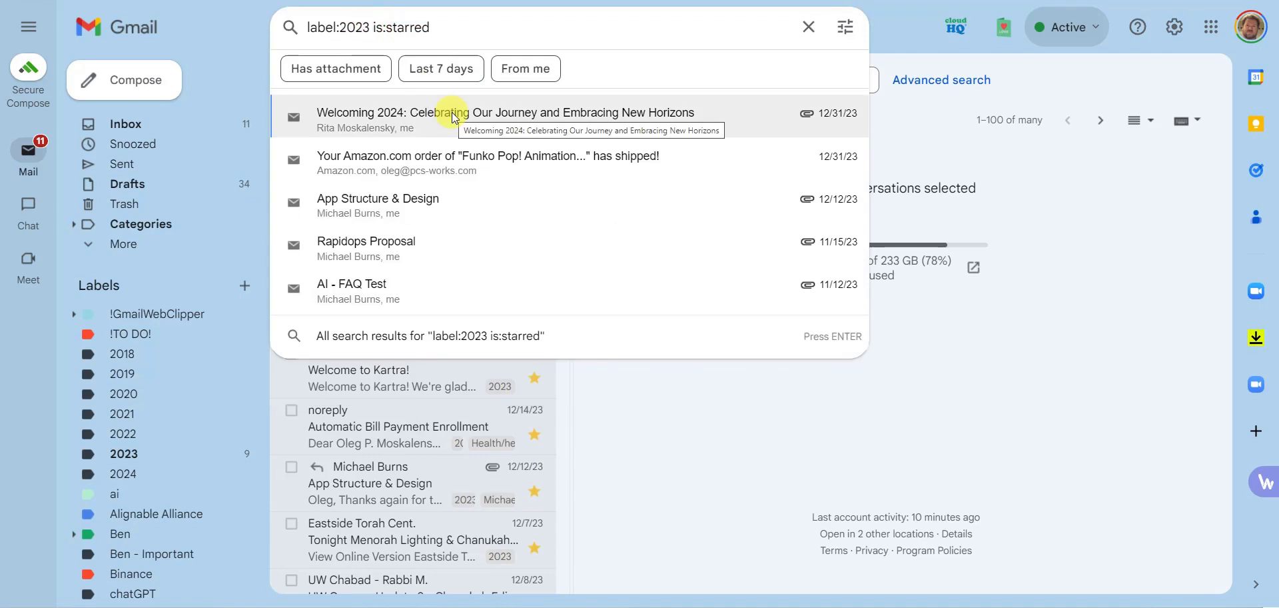
text(-)
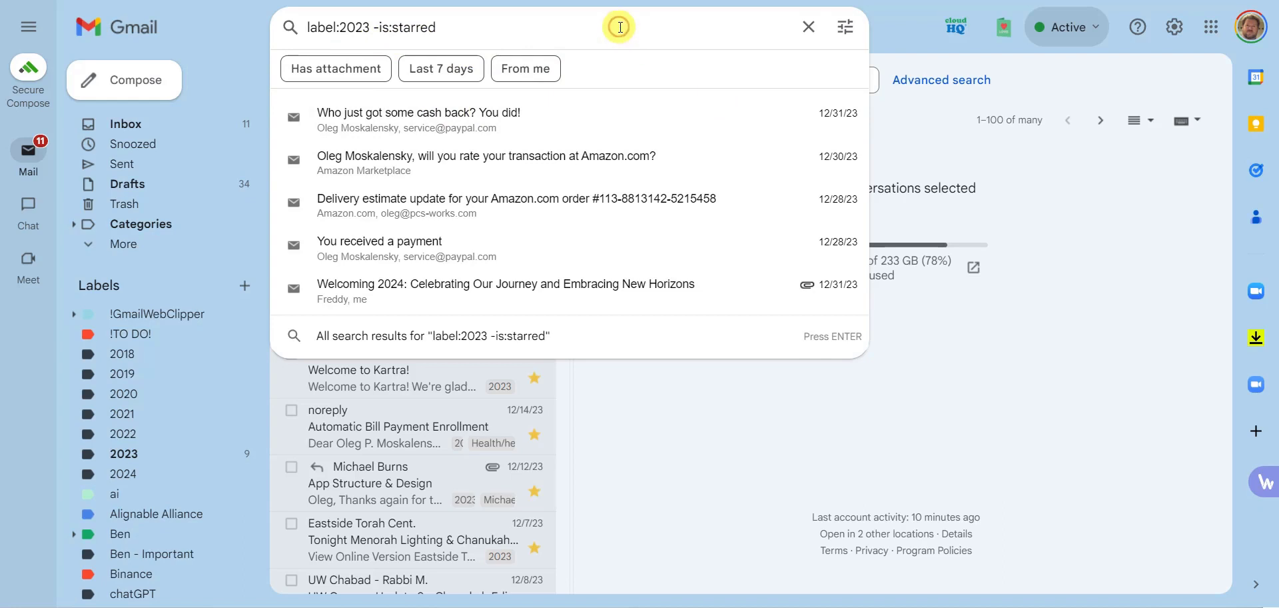
key(Return)
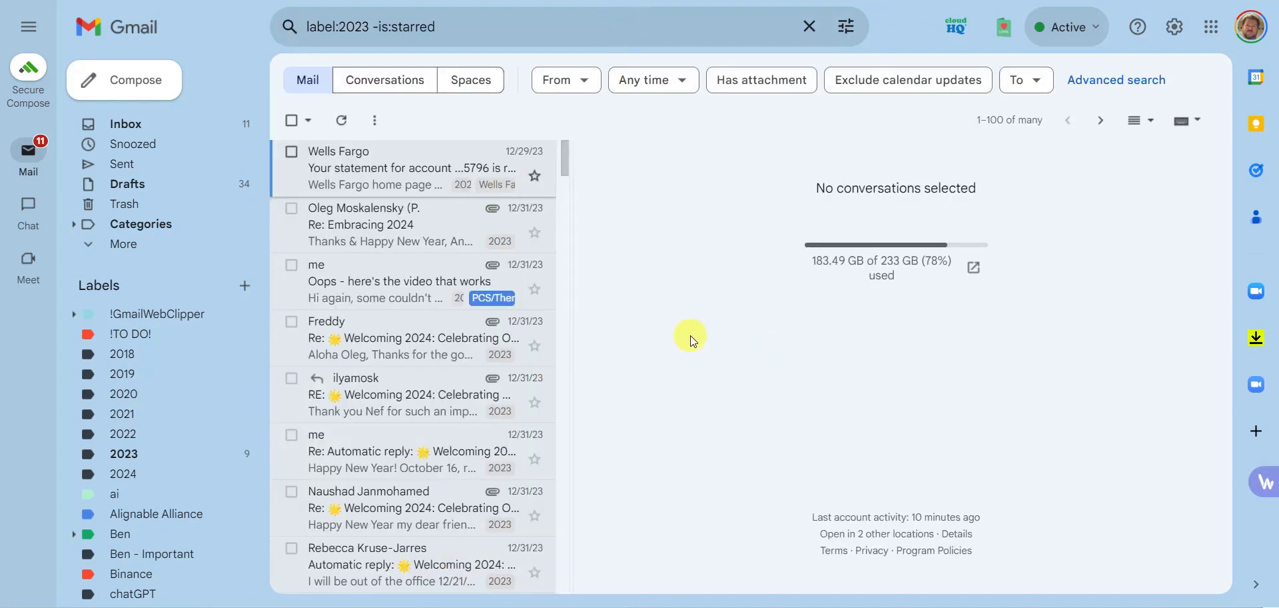
Select all unstarred 2023 messages that match the search, across every page
click(291, 120)
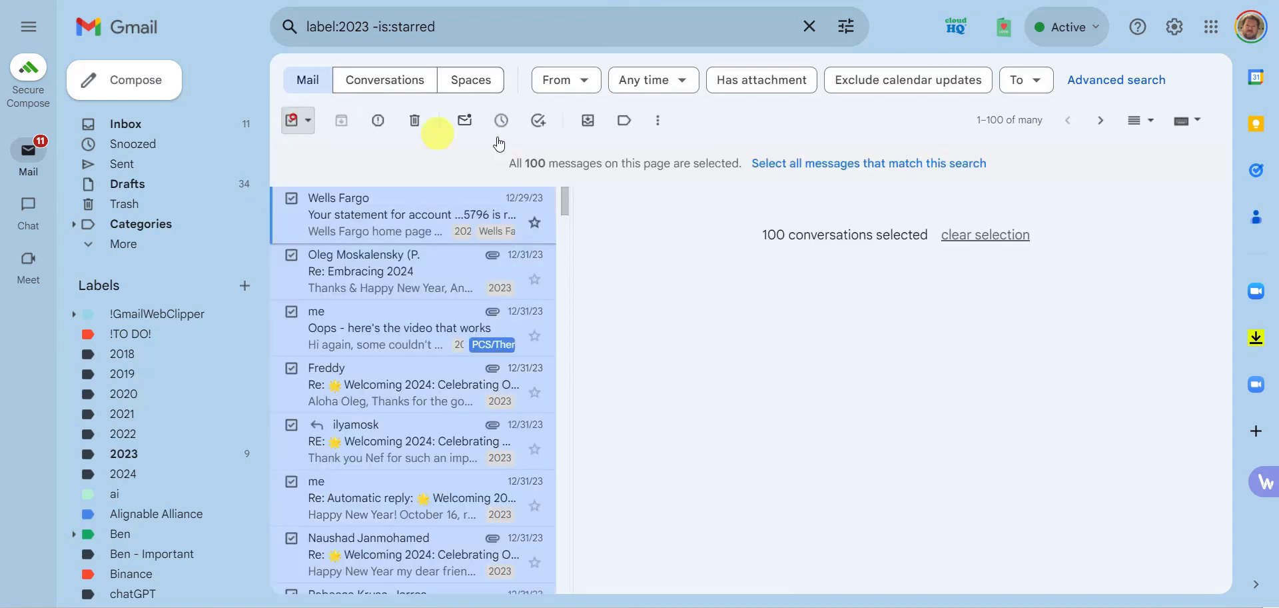
click(796, 163)
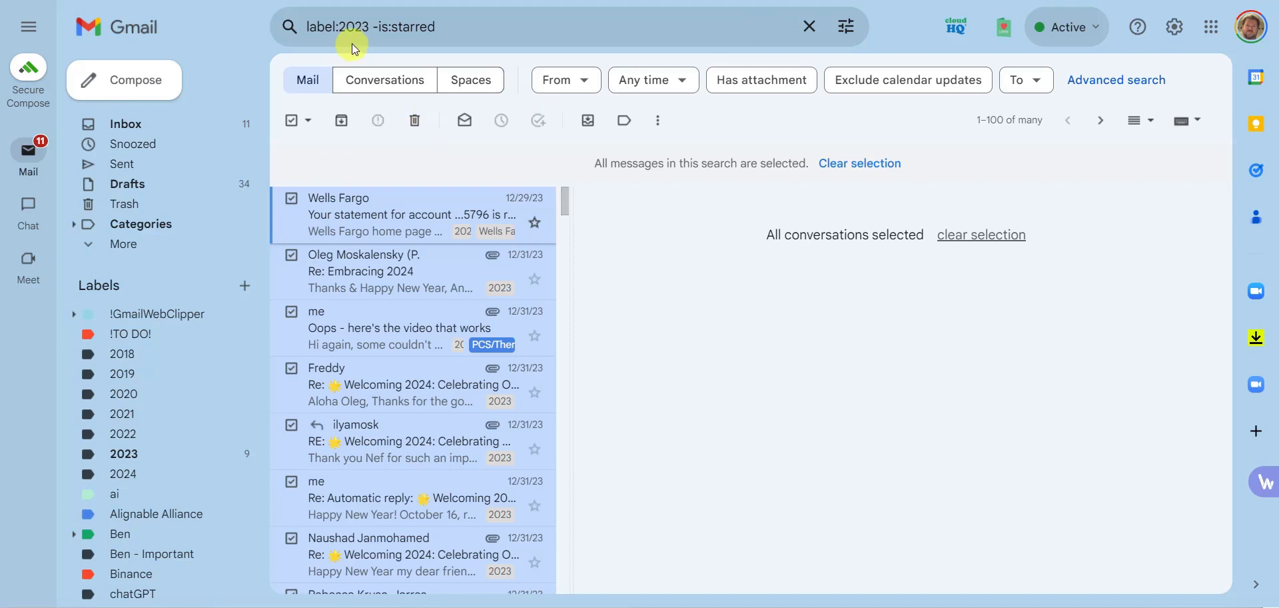
click(342, 26)
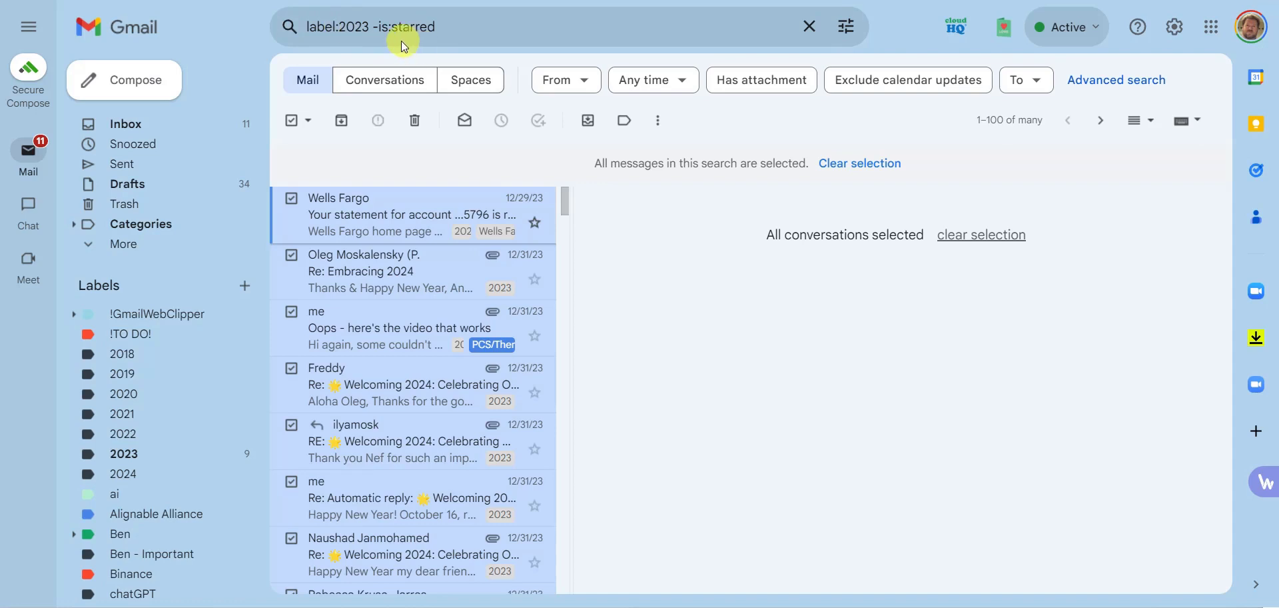